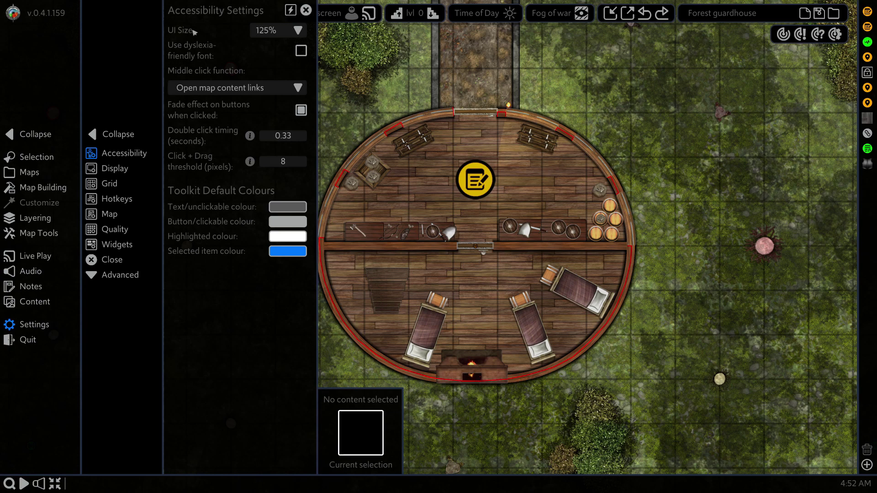
Try the UI size at 150% and 75%, and set it back to 125%.
{"action": "left_click", "coordinate": [261, 32]}
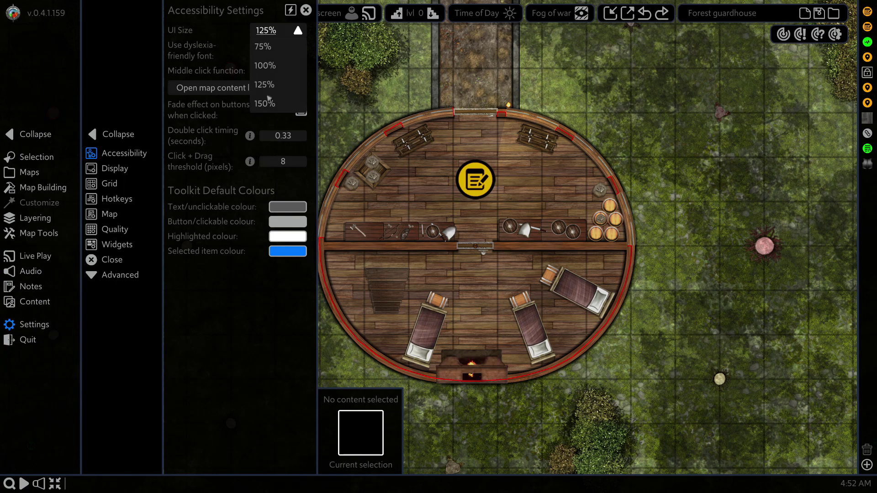
{"action": "left_click", "coordinate": [269, 103]}
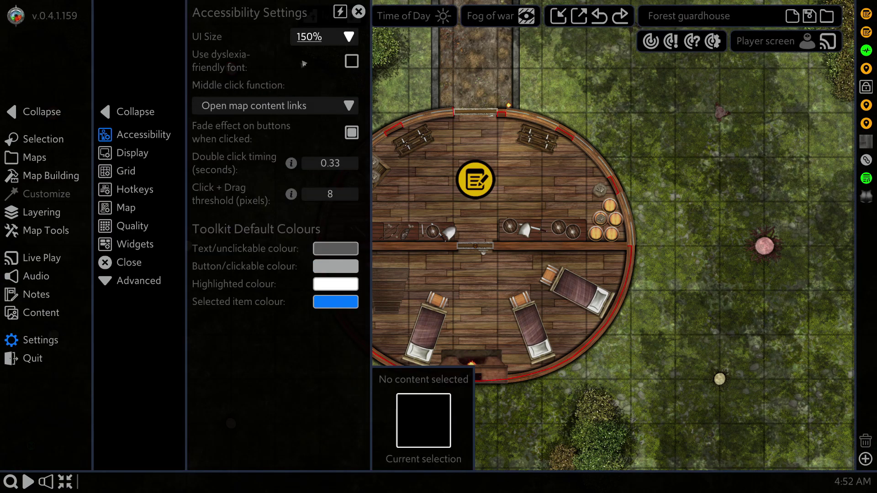
{"action": "left_click", "coordinate": [315, 39]}
{"action": "left_click", "coordinate": [305, 57]}
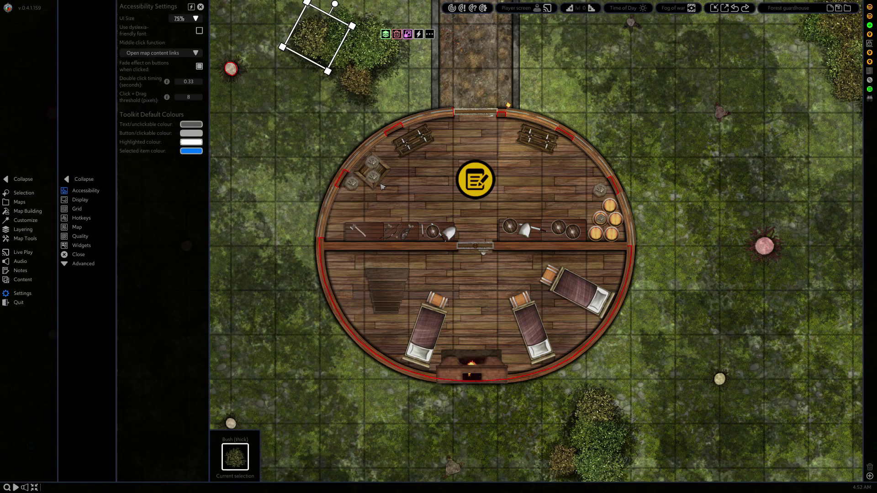
{"action": "left_click", "coordinate": [196, 18]}
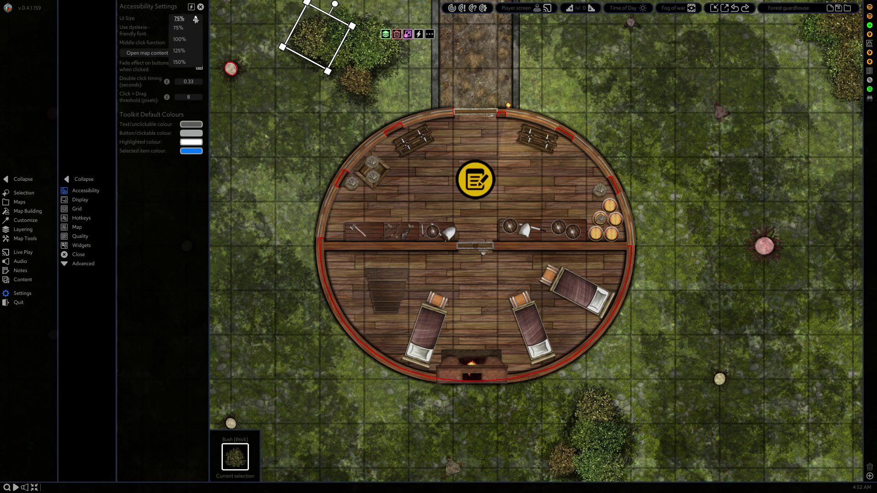
{"action": "left_click", "coordinate": [181, 68]}
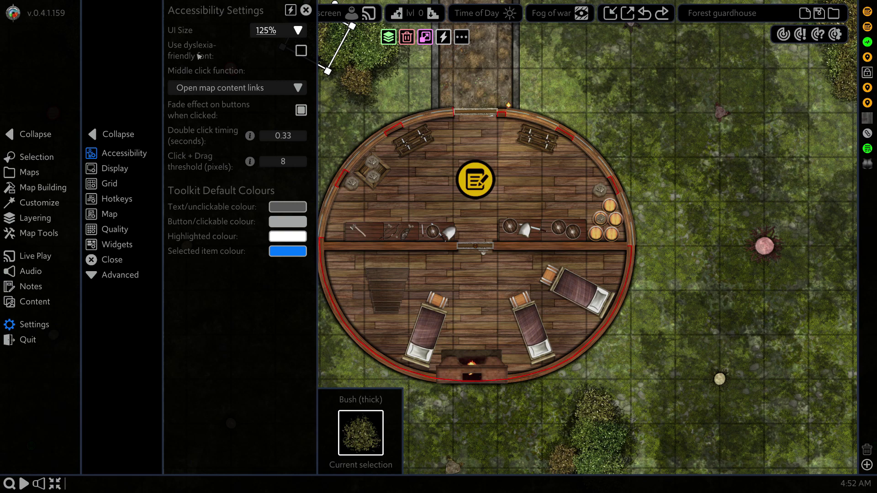
Turn the dyslexia-friendly font on to preview it and turn it off again.
{"action": "left_click", "coordinate": [300, 52]}
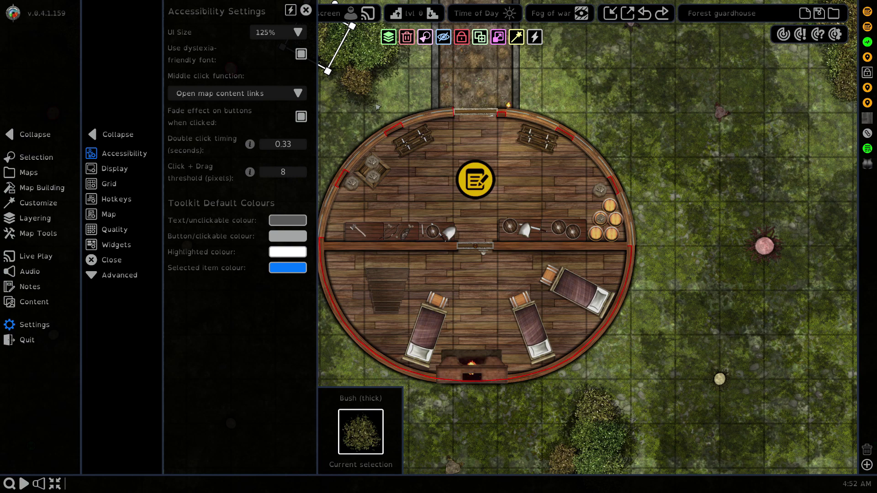
{"action": "left_click", "coordinate": [301, 53]}
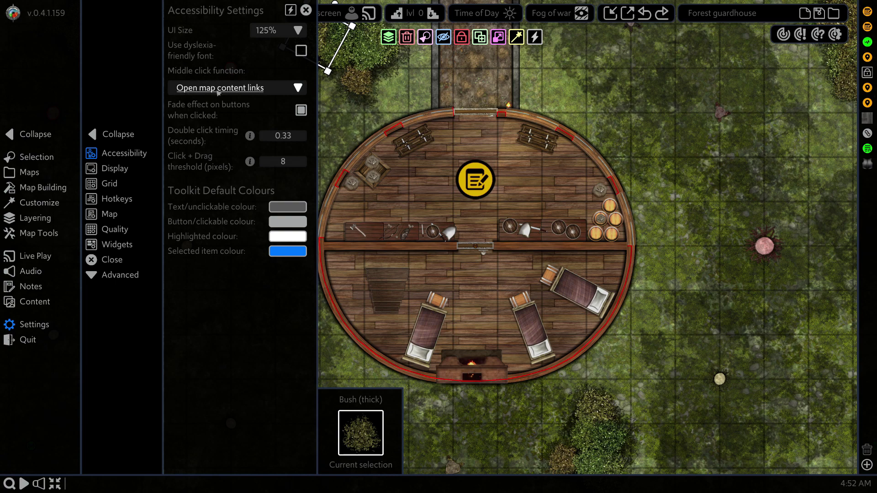
Select the yellow note marker on the map, open its linked note and close it again.
{"action": "left_click", "coordinate": [477, 185]}
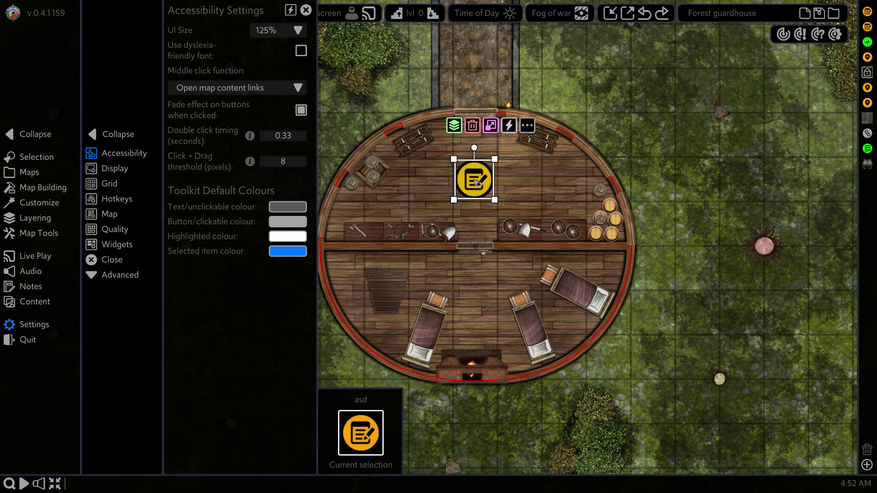
{"action": "double_click", "coordinate": [477, 183]}
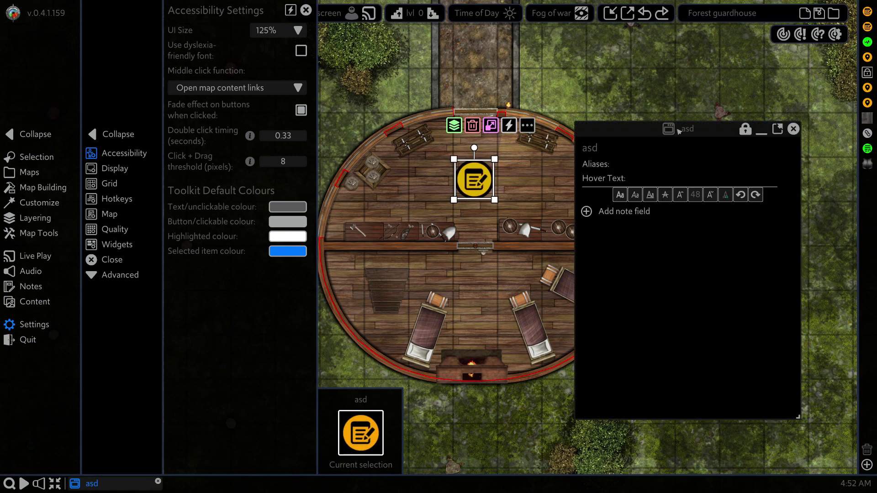
{"action": "left_click", "coordinate": [794, 129]}
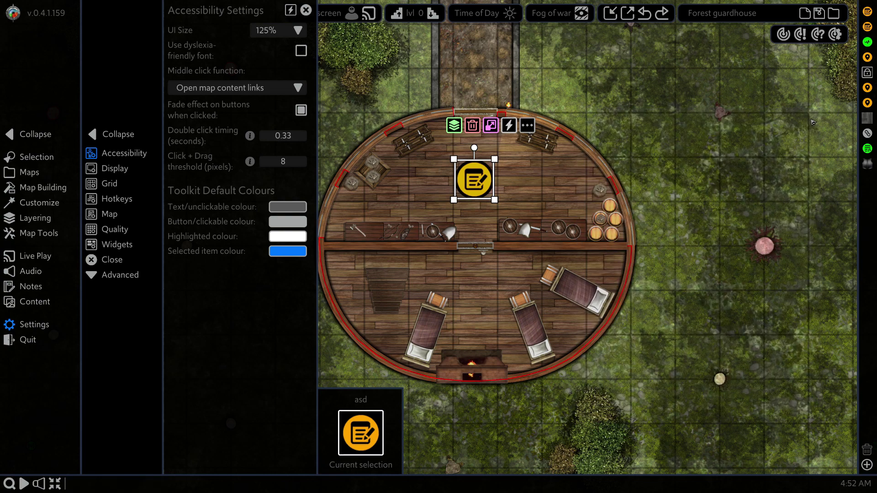
Set the middle click function to "Treat as left mouse hold" and rotate the yellow note marker slightly clockwise.
{"action": "left_click", "coordinate": [201, 89]}
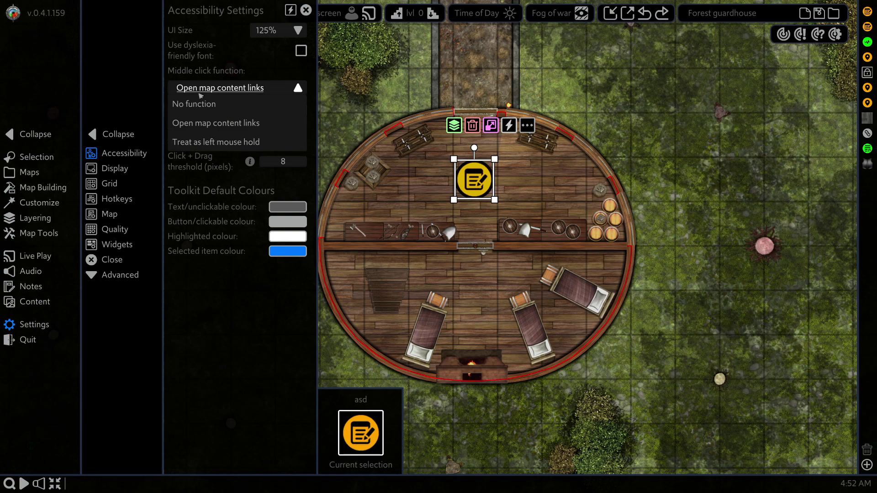
{"action": "left_click", "coordinate": [200, 143]}
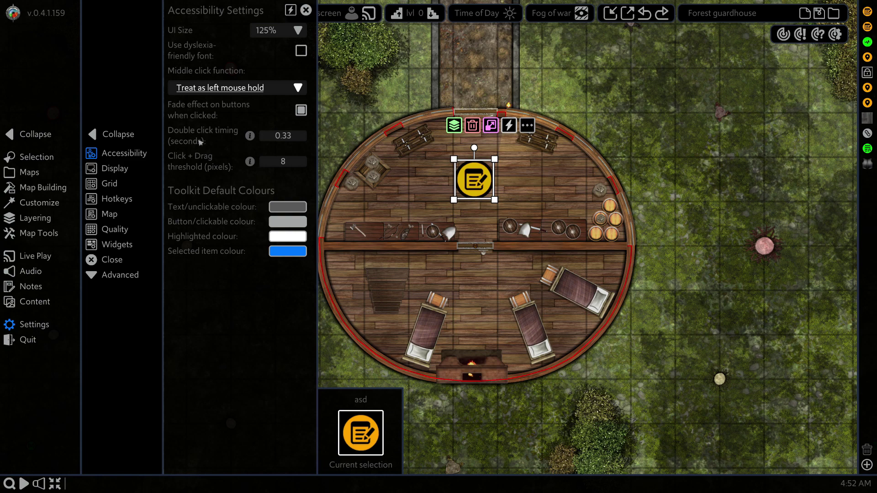
{"action": "left_click", "coordinate": [478, 179]}
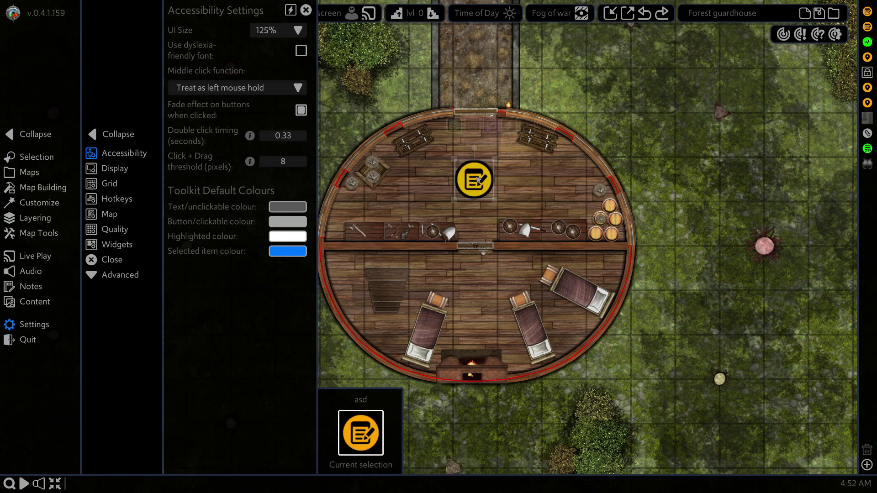
{"action": "mouse_move", "coordinate": [478, 180]}
{"action": "left_mouse_down"}
{"action": "mouse_move", "coordinate": [571, 208]}
{"action": "mouse_move", "coordinate": [530, 192]}
{"action": "mouse_move", "coordinate": [594, 184]}
{"action": "mouse_move", "coordinate": [450, 159]}
{"action": "mouse_move", "coordinate": [478, 181]}
{"action": "left_mouse_up"}
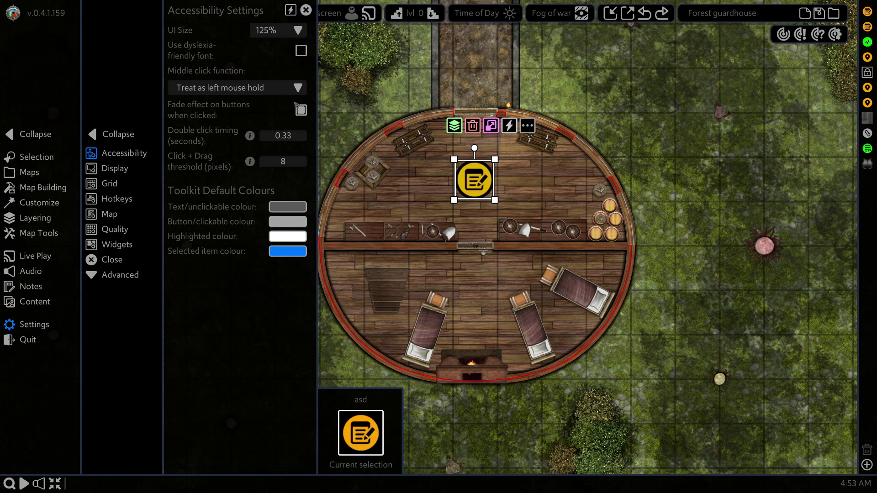
{"action": "left_click", "coordinate": [495, 170]}
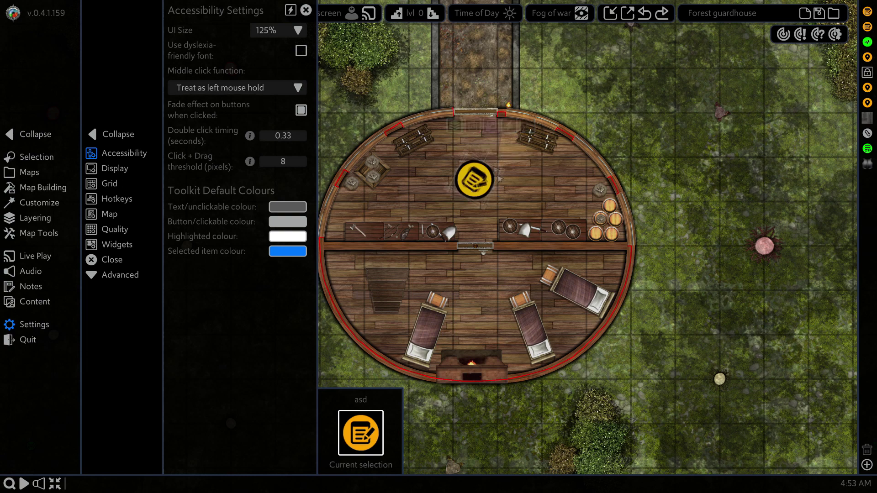
{"action": "left_click", "coordinate": [470, 168]}
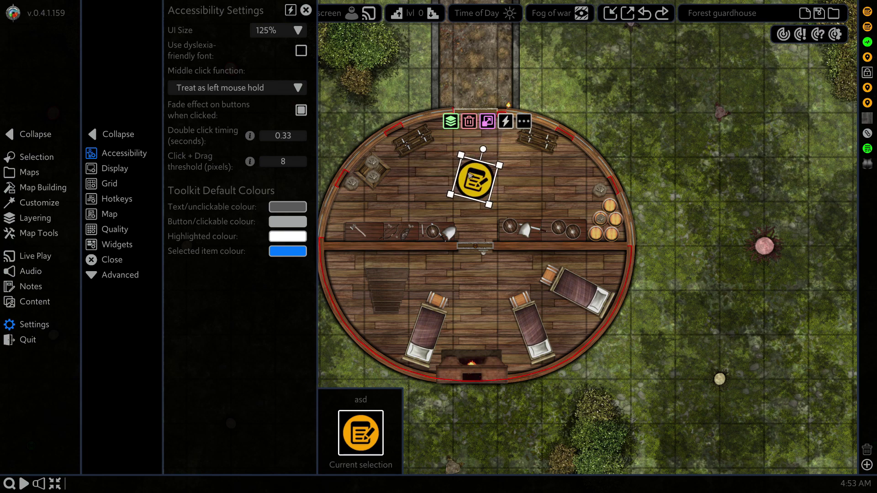
Open the rotated marker's linked note, move its window closer to the marker and close it.
{"action": "double_click", "coordinate": [470, 177]}
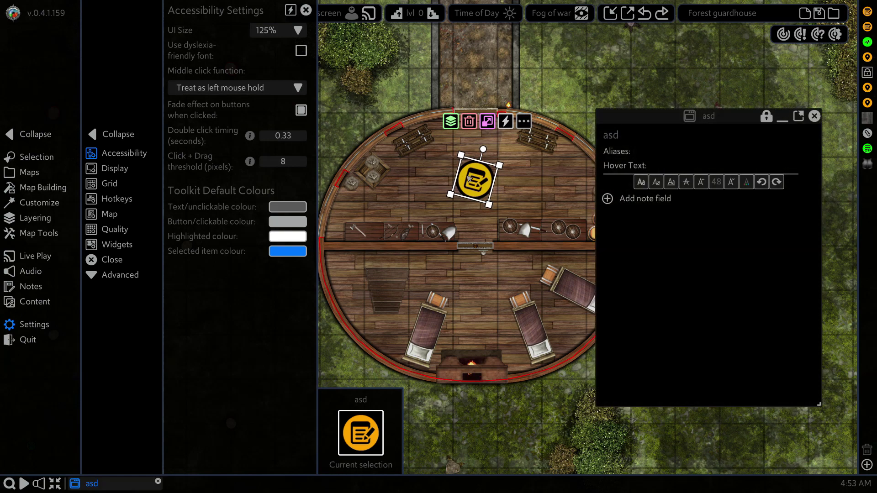
{"action": "left_click_drag", "start_coordinate": [713, 120], "coordinate": [654, 91]}
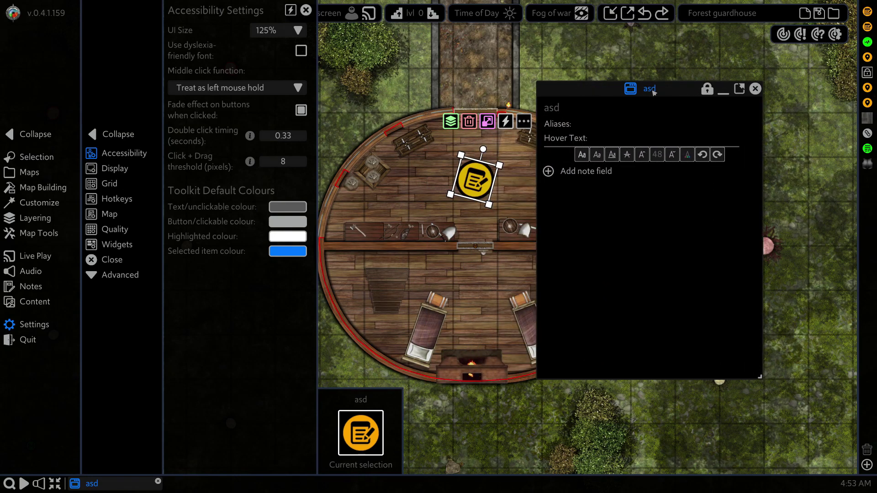
{"action": "left_click", "coordinate": [754, 88]}
Set the middle click function to "Open map content links".
{"action": "left_click", "coordinate": [302, 84]}
{"action": "left_click", "coordinate": [214, 125]}
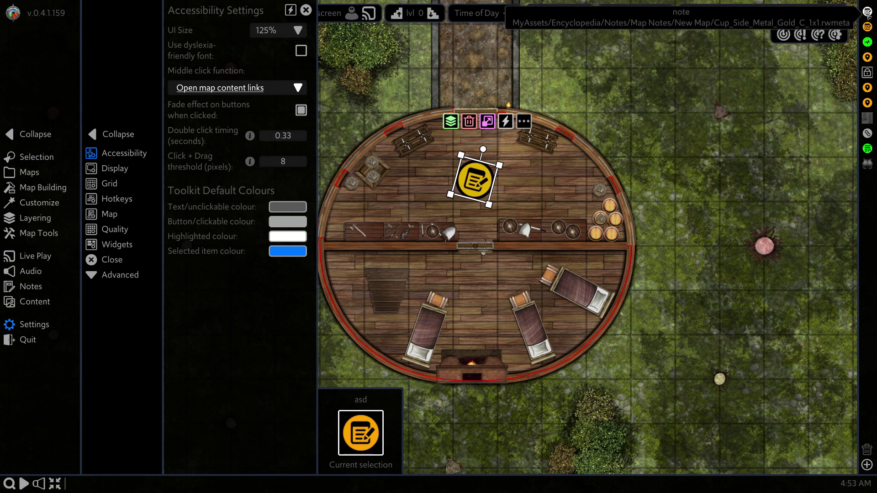
Compare opening the two pinned notes with the button fade effect on and off, closing each note and leaving the effect enabled.
{"action": "left_click", "coordinate": [868, 12]}
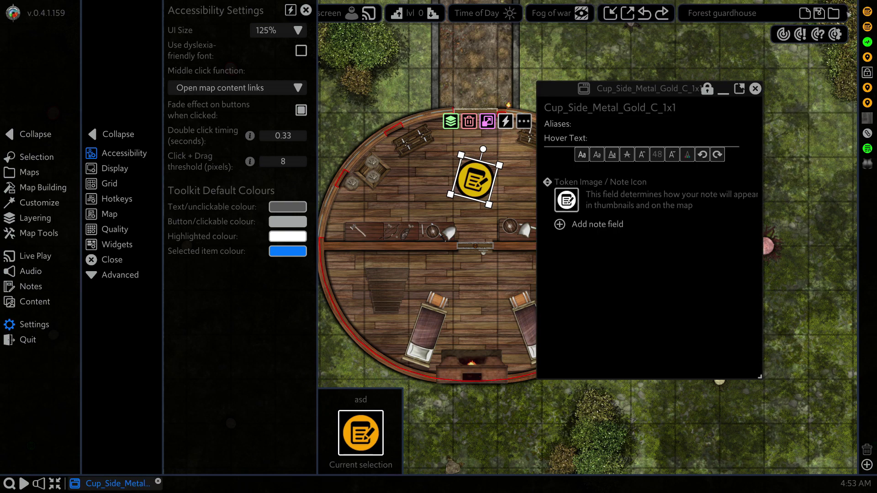
{"action": "left_click", "coordinate": [756, 89]}
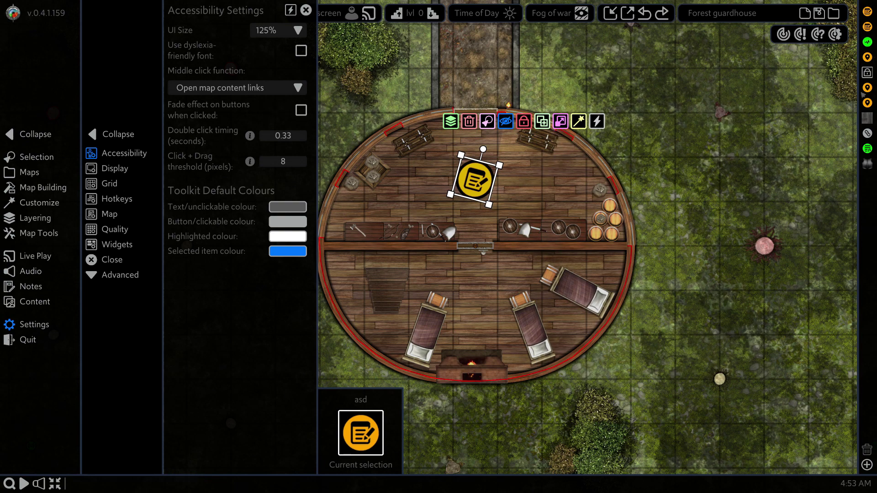
{"action": "left_click", "coordinate": [868, 26]}
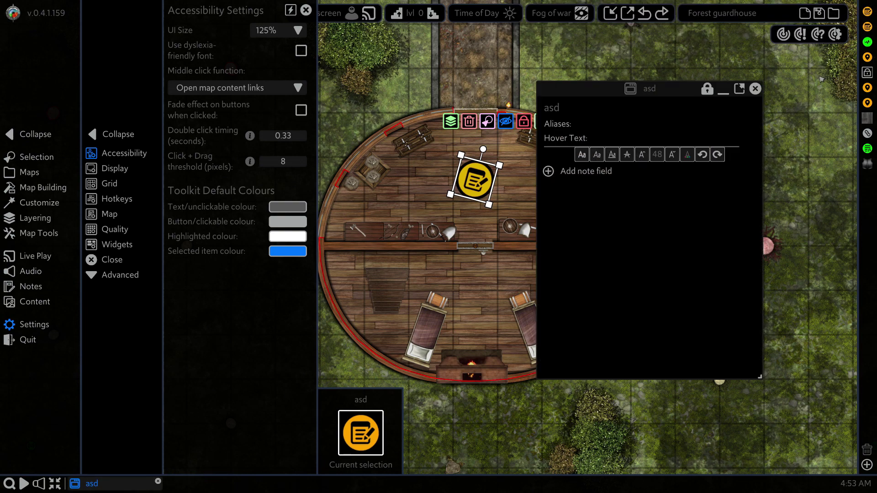
{"action": "left_click", "coordinate": [755, 89]}
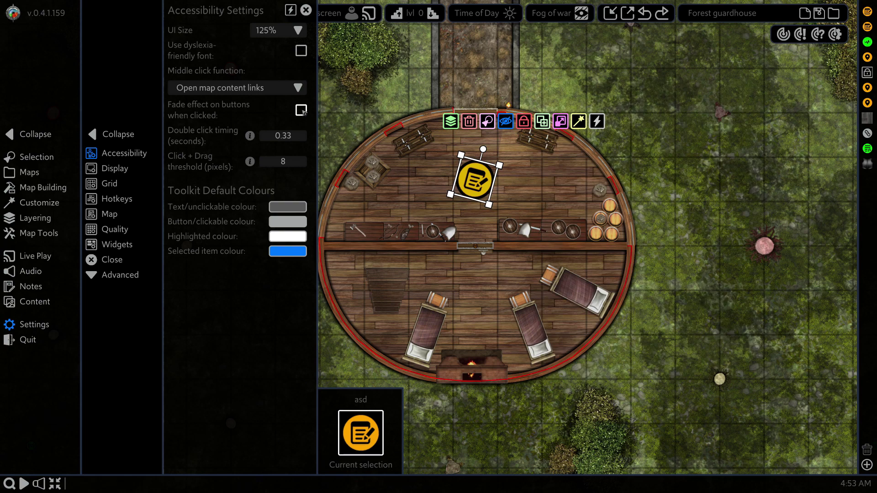
{"action": "left_click", "coordinate": [301, 110]}
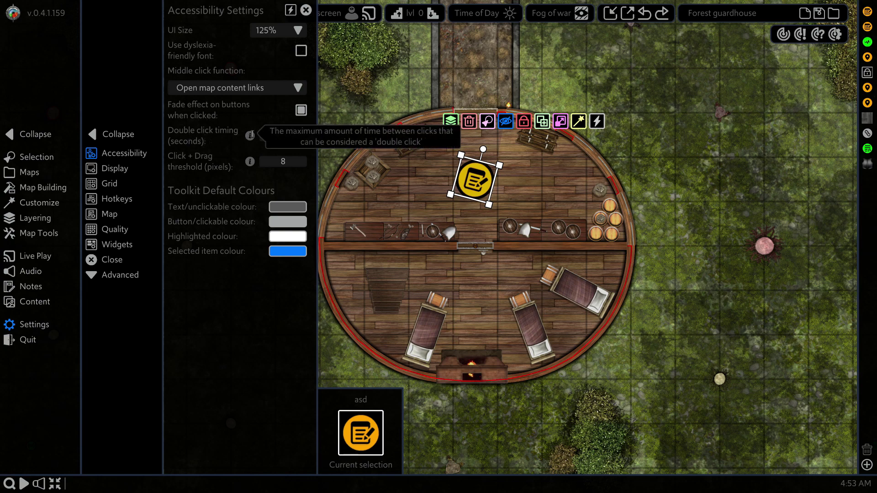
Set the double click timing to 0.5 seconds and test it by opening and closing the marker's note.
{"action": "double_click", "coordinate": [279, 136]}
{"action": "type", "text": "0.5"}
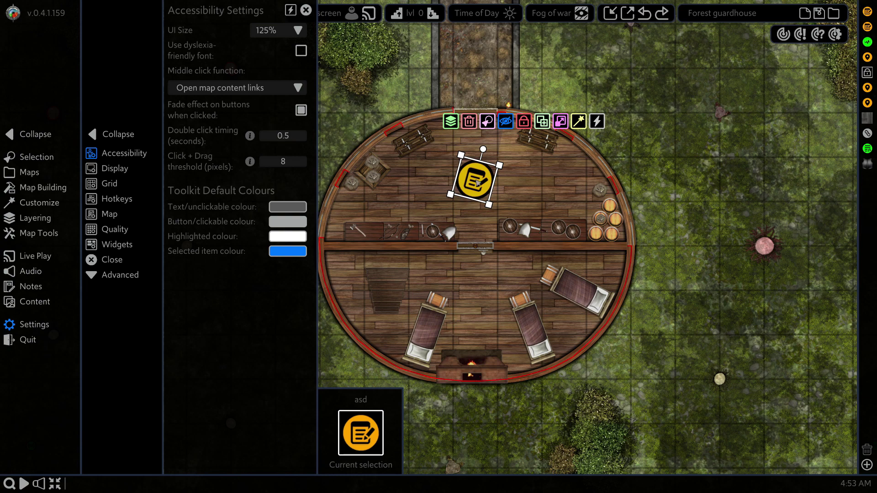
{"action": "double_click", "coordinate": [477, 183]}
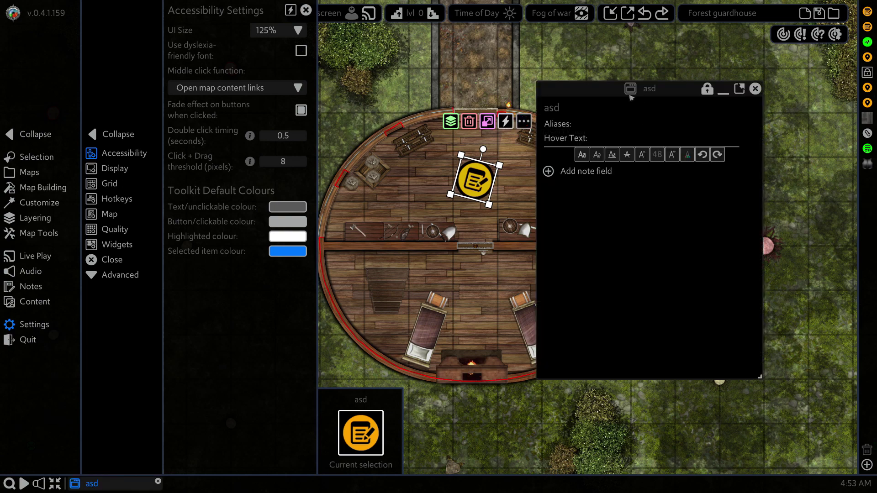
{"action": "left_click", "coordinate": [756, 89]}
Set the double click timing to 0.1 seconds and test it on the note marker, closing the note it opens.
{"action": "left_click", "coordinate": [279, 136]}
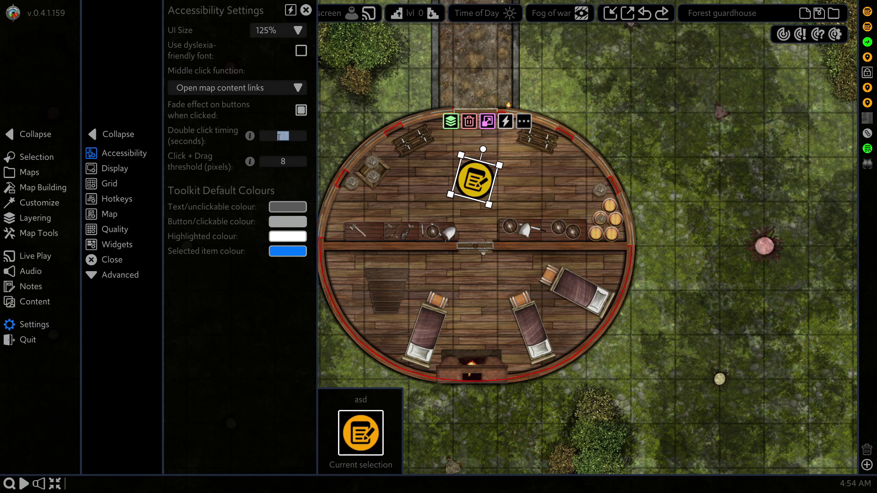
{"action": "type", "text": "0.1"}
{"action": "left_click", "coordinate": [478, 185]}
{"action": "left_click", "coordinate": [478, 185]}
{"action": "double_click", "coordinate": [474, 184]}
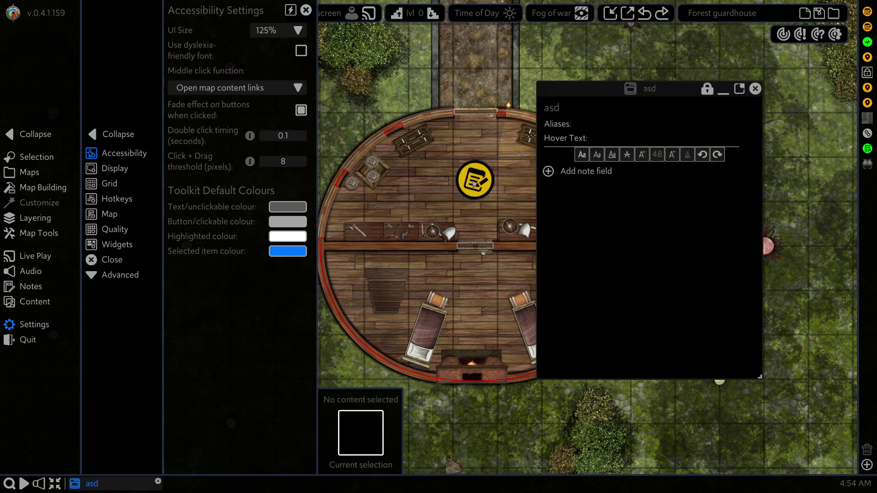
{"action": "left_click", "coordinate": [755, 88]}
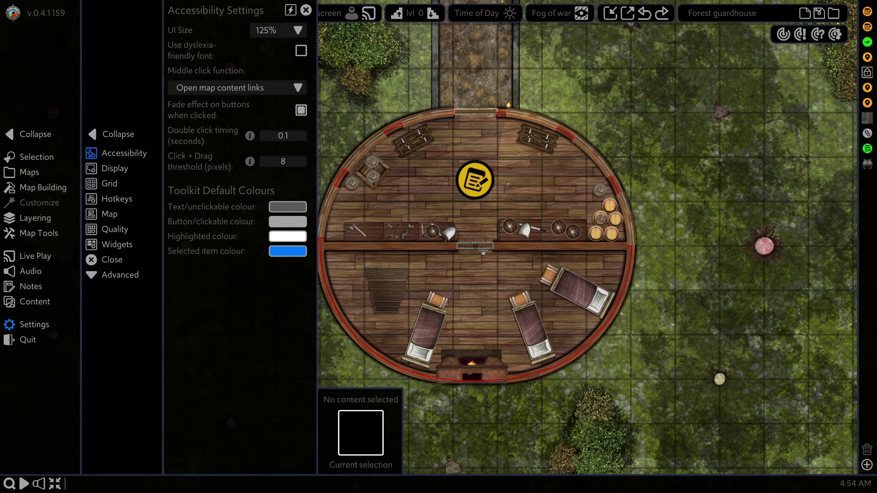
Set the double click timing to 0.33 seconds and move the yellow note marker slightly to the right.
{"action": "left_click", "coordinate": [293, 136]}
{"action": "type", "text": "0.33"}
{"action": "left_click", "coordinate": [278, 162]}
{"action": "left_click", "coordinate": [484, 185]}
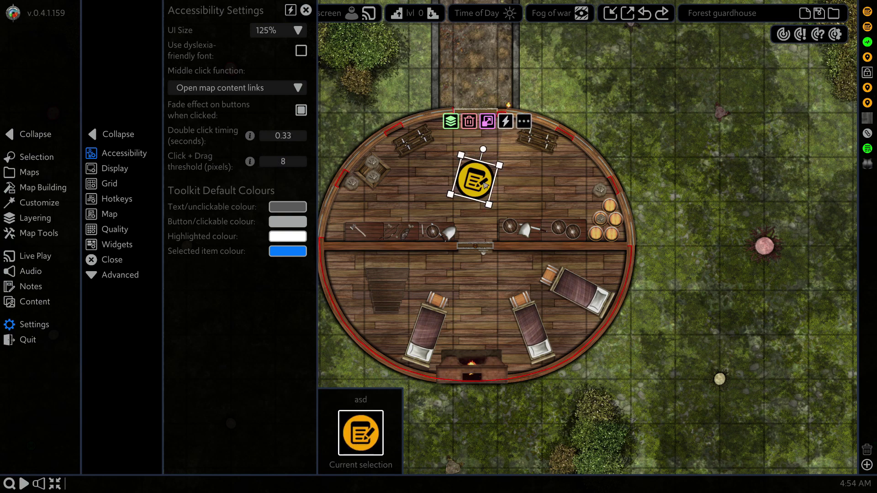
{"action": "mouse_move", "coordinate": [473, 185]}
{"action": "left_mouse_down"}
{"action": "mouse_move", "coordinate": [493, 184]}
{"action": "mouse_move", "coordinate": [479, 185]}
{"action": "left_mouse_up"}
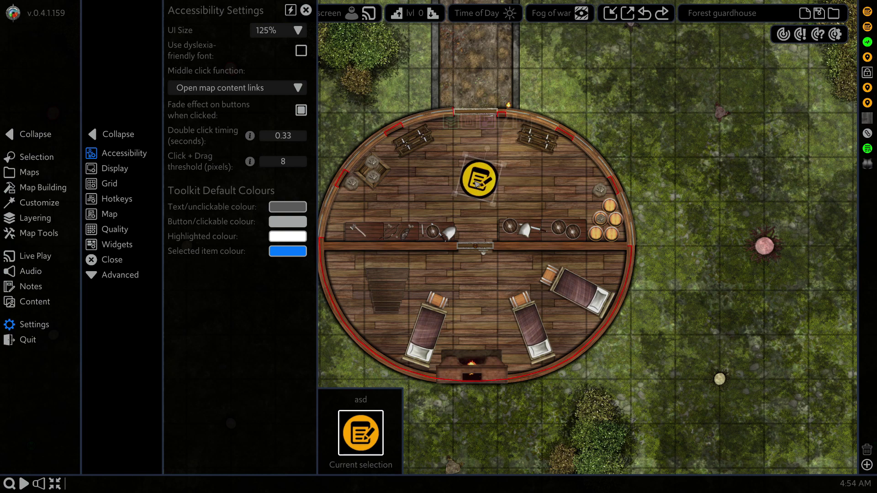
Set the click and drag threshold to 50 pixels and test it by dragging on the note marker.
{"action": "left_click", "coordinate": [296, 160]}
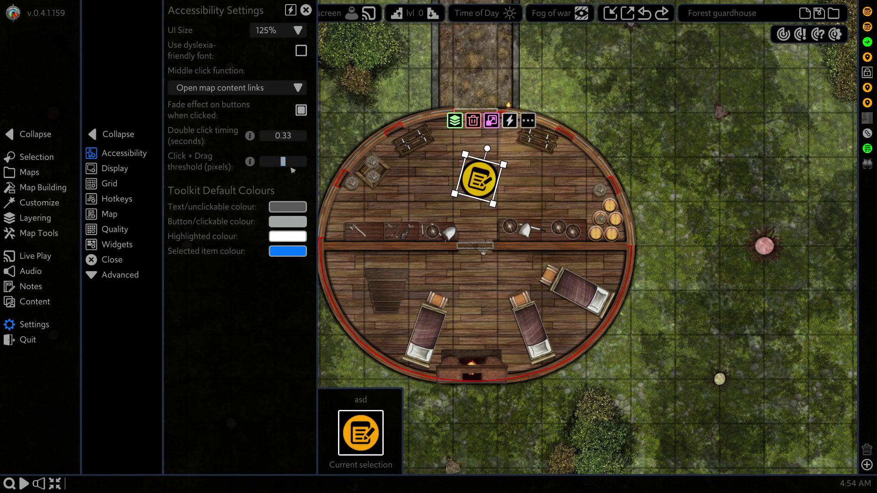
{"action": "type", "text": "50"}
{"action": "left_click_drag", "start_coordinate": [482, 182], "coordinate": [492, 198]}
Set the click and drag threshold to 5 pixels, and test it by slightly resizing the note marker and rotating it nearly upright.
{"action": "left_click", "coordinate": [291, 163]}
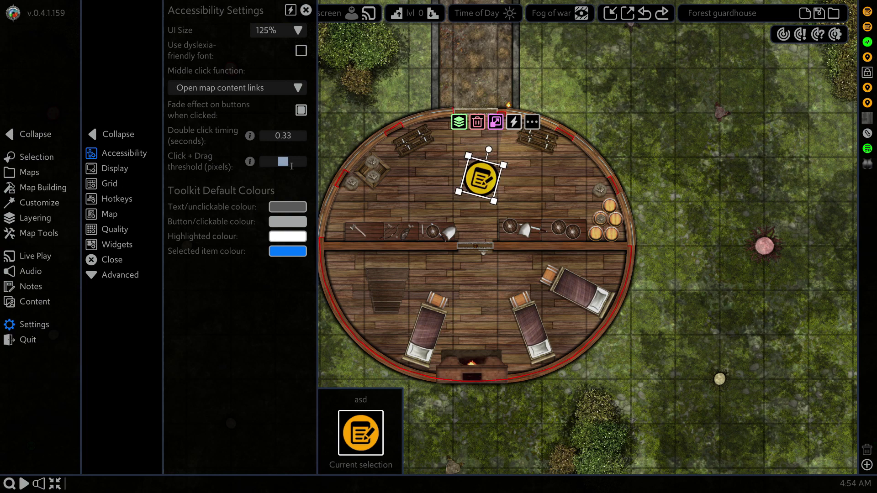
{"action": "type", "text": "5"}
{"action": "left_click_drag", "start_coordinate": [494, 201], "coordinate": [494, 200]}
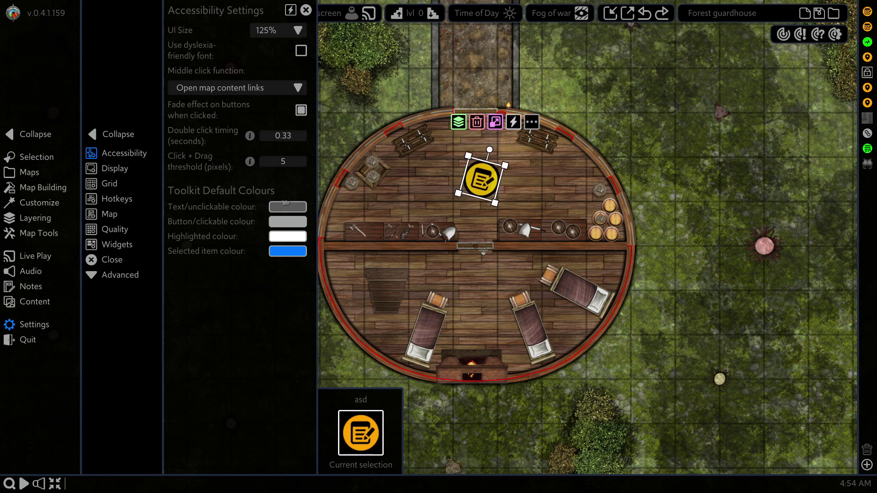
{"action": "left_click_drag", "start_coordinate": [488, 149], "coordinate": [483, 147]}
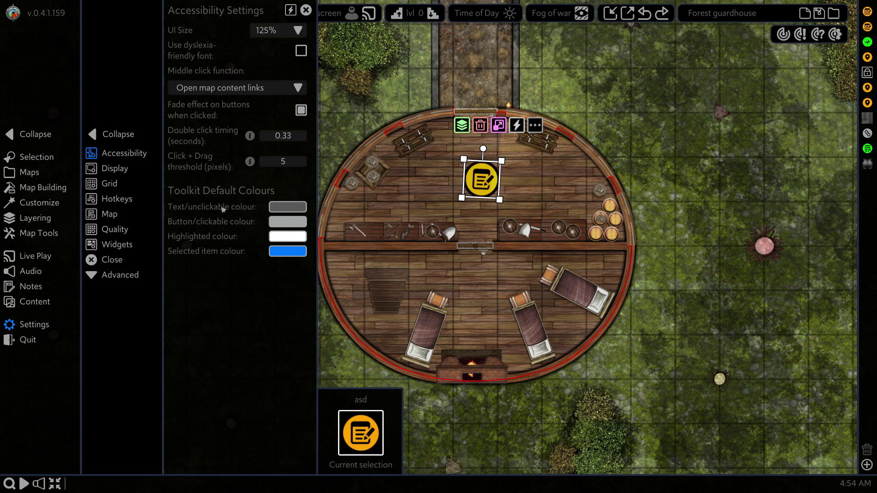
Try a different text/unclickable colour for the toolkit, reset it to the default and close the colour selector.
{"action": "left_click", "coordinate": [281, 210]}
{"action": "left_click", "coordinate": [297, 340]}
{"action": "left_click_drag", "start_coordinate": [297, 340], "coordinate": [336, 317]}
{"action": "left_click", "coordinate": [445, 377]}
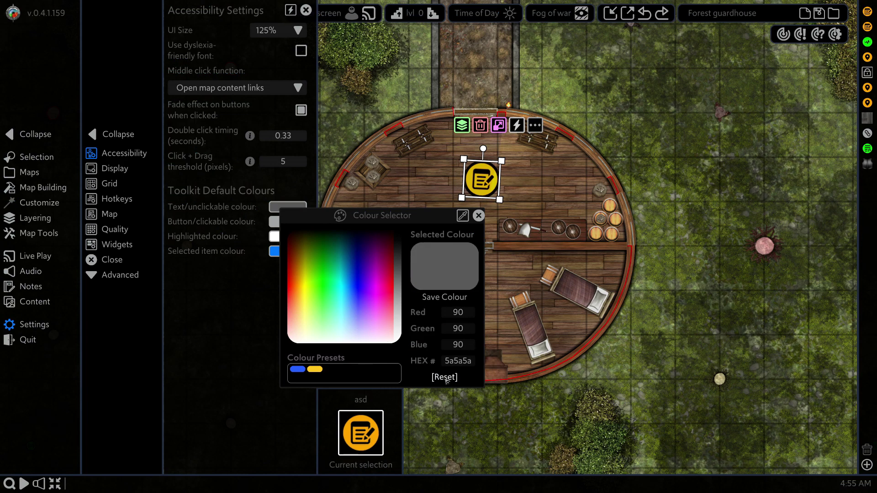
{"action": "left_click", "coordinate": [478, 215]}
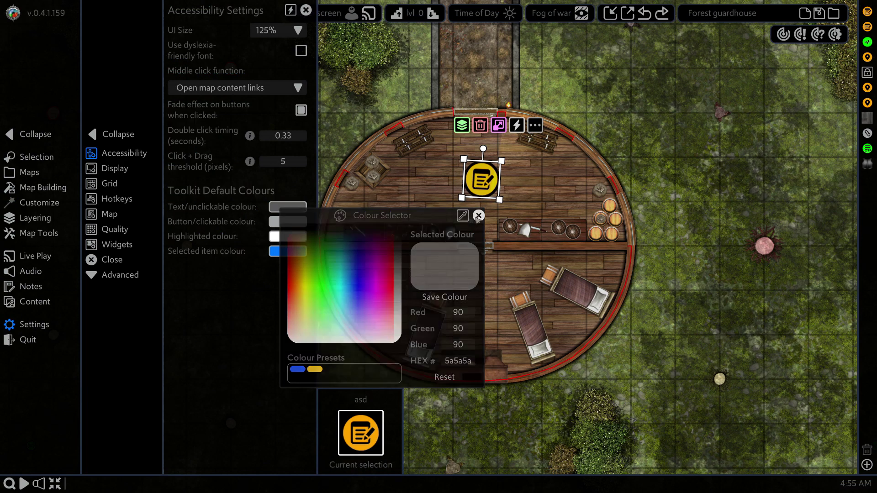
Test blue 397cff as the button/clickable colour, reset it to the default and close the colour selector.
{"action": "left_click", "coordinate": [276, 224]}
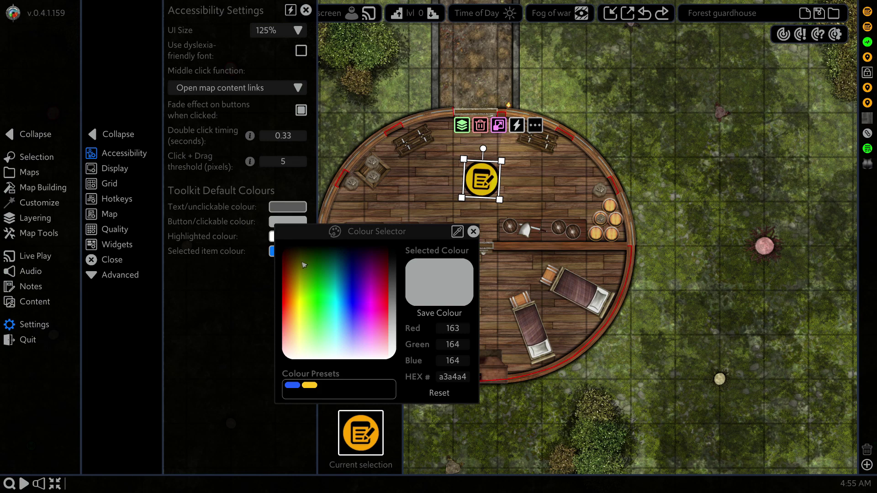
{"action": "left_click_drag", "start_coordinate": [304, 356], "coordinate": [346, 304]}
{"action": "left_click_drag", "start_coordinate": [352, 316], "coordinate": [347, 315]}
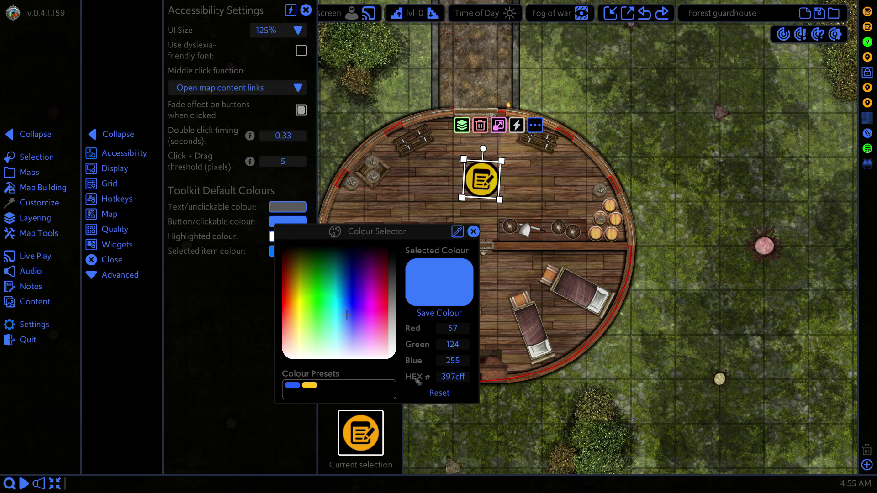
{"action": "left_click", "coordinate": [432, 393]}
{"action": "left_click", "coordinate": [473, 232]}
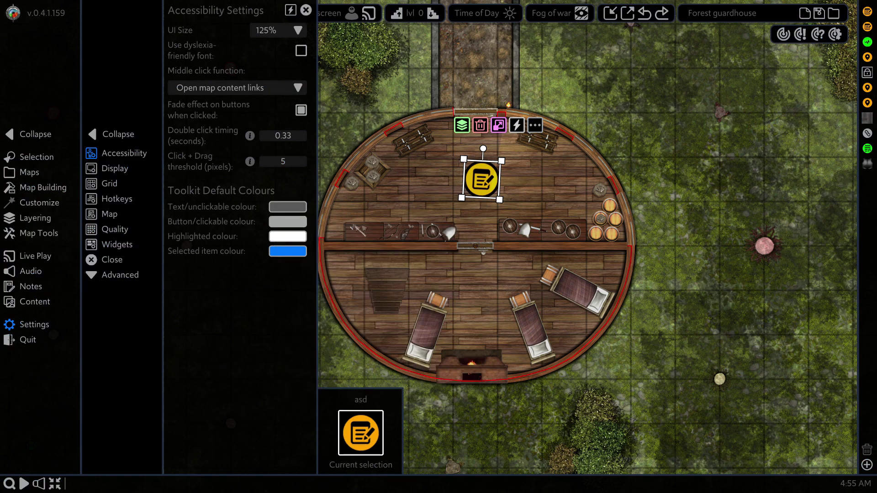
Test green 86ffc2 and blue 2d3dff as the highlighted colour, and reset it to the default.
{"action": "left_click", "coordinate": [301, 236]}
{"action": "left_click_drag", "start_coordinate": [340, 365], "coordinate": [352, 346]}
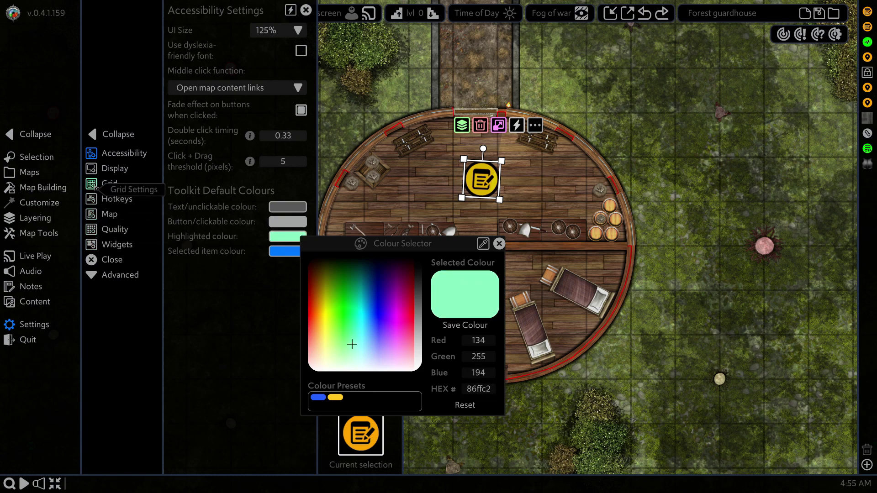
{"action": "left_click_drag", "start_coordinate": [357, 354], "coordinate": [377, 324]}
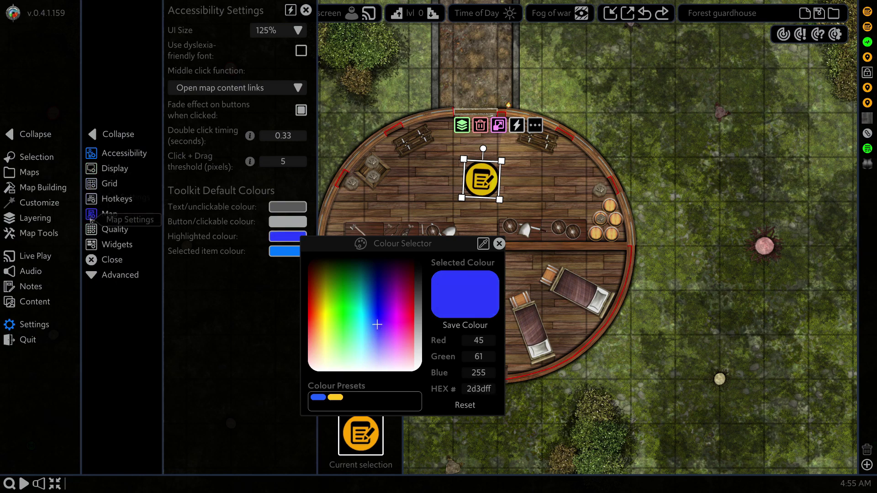
{"action": "left_click", "coordinate": [466, 407]}
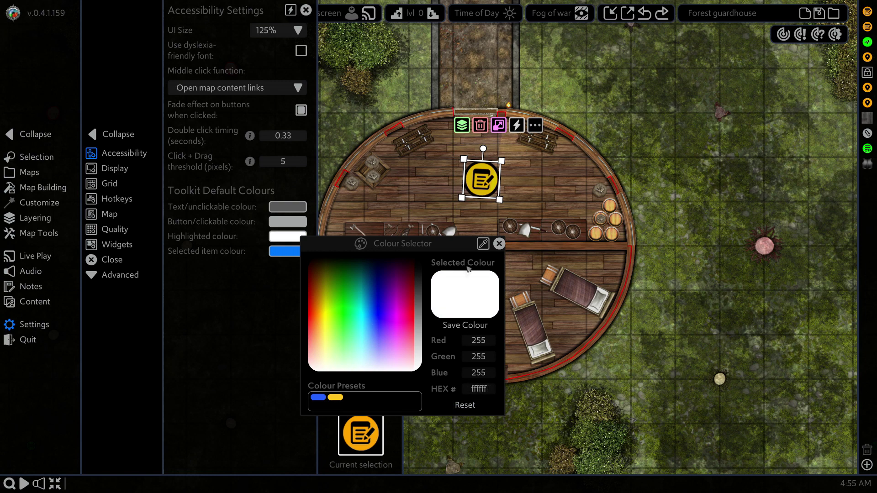
{"action": "left_click", "coordinate": [499, 245]}
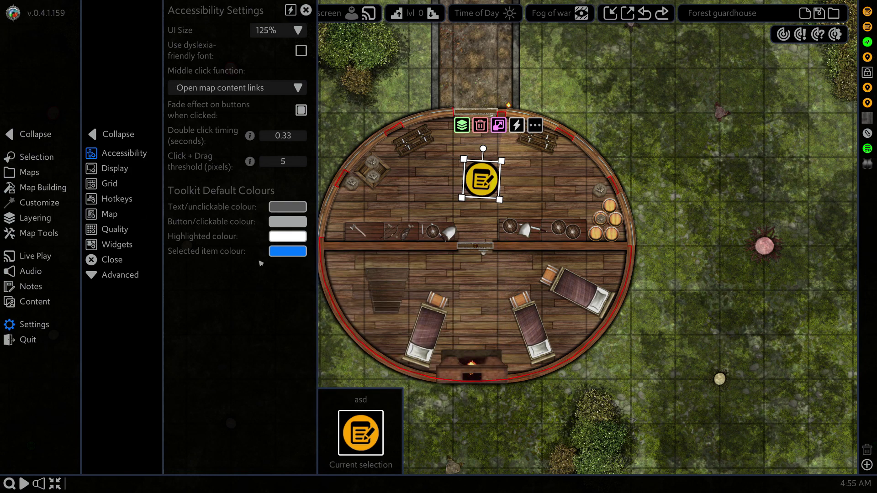
Set the selected item colour to bright green 33ff25.
{"action": "left_click", "coordinate": [288, 252]}
{"action": "left_click_drag", "start_coordinate": [348, 381], "coordinate": [330, 344]}
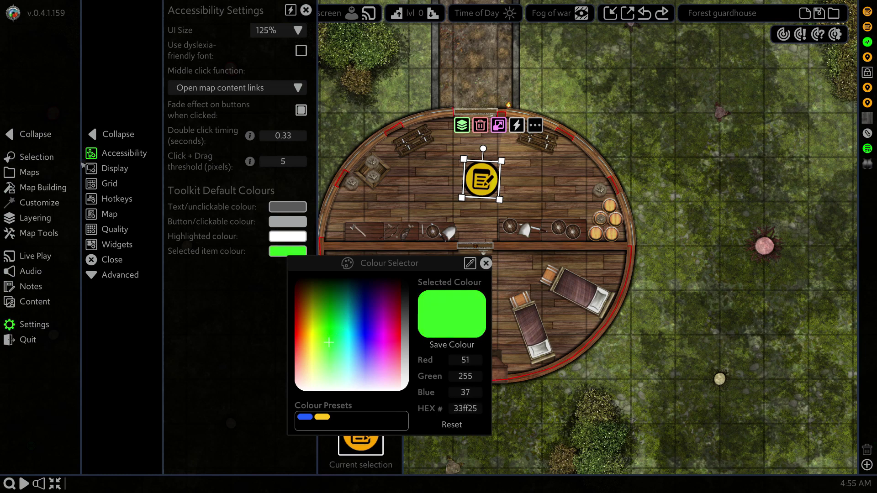